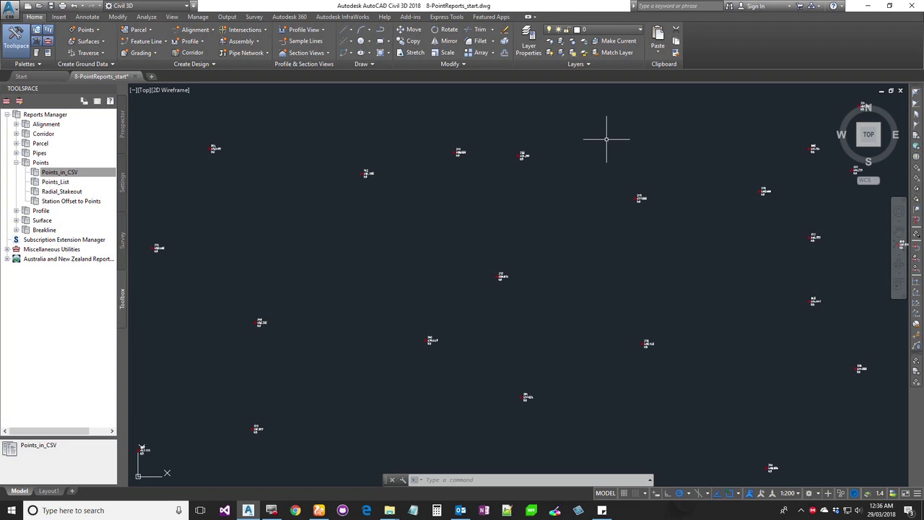
Close the 8-PointReports_start drawing without saving and open 1-Surface-intro_start.dwg from the 1-Surface-intro folder, taking no action on the missing pay item file.
{"action": "left_click", "coordinate": [135, 75]}
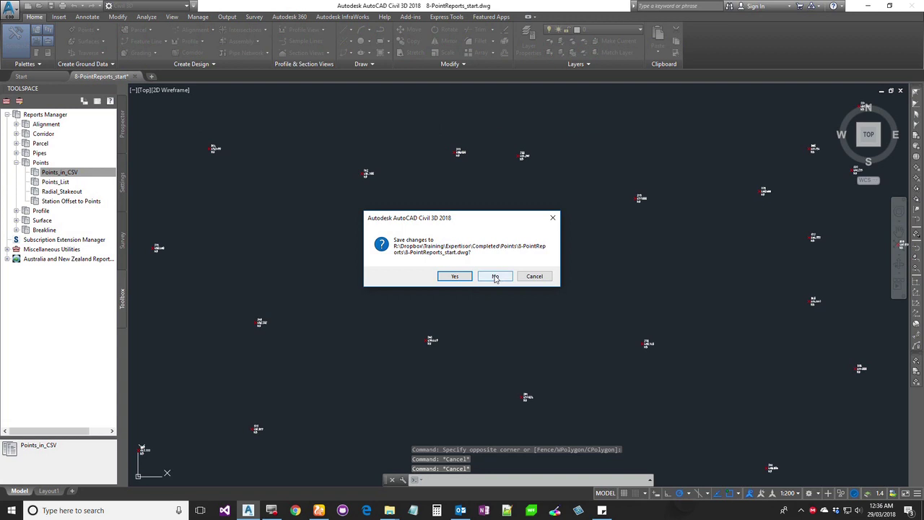
{"action": "left_click", "coordinate": [495, 277]}
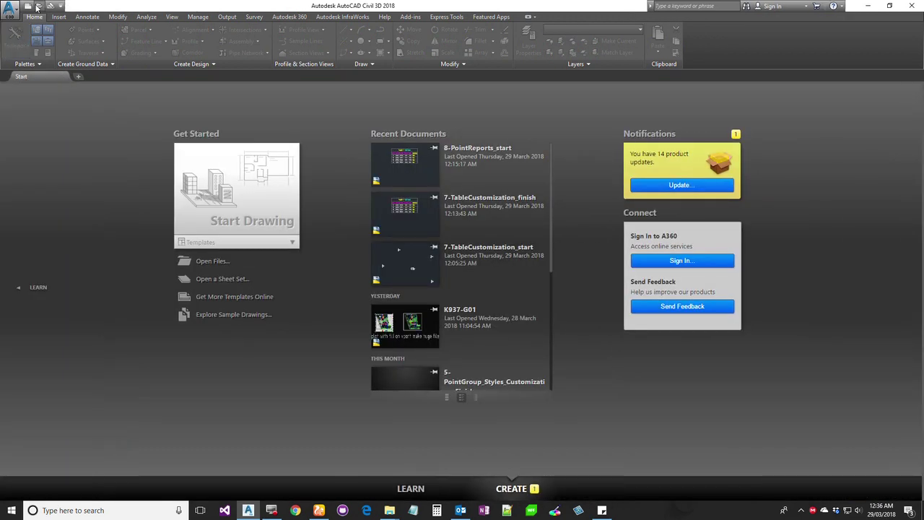
{"action": "left_click", "coordinate": [38, 8]}
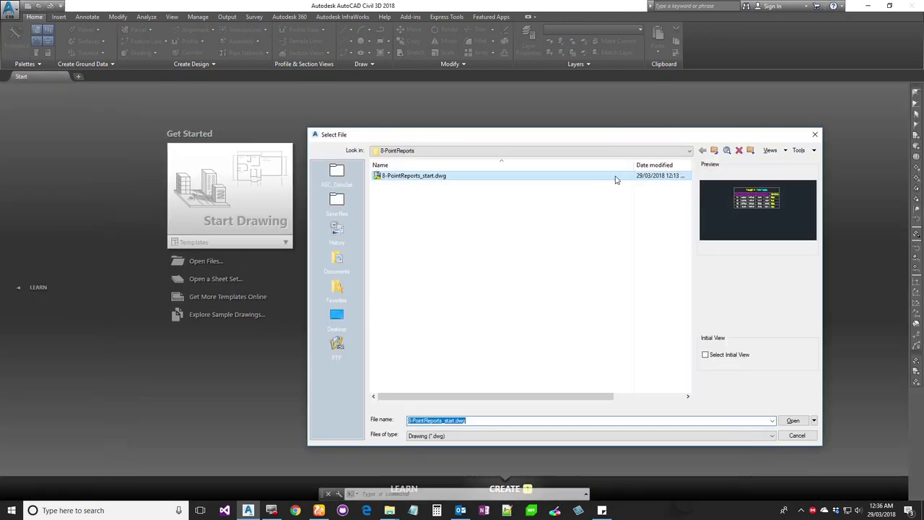
{"action": "left_click", "coordinate": [714, 150]}
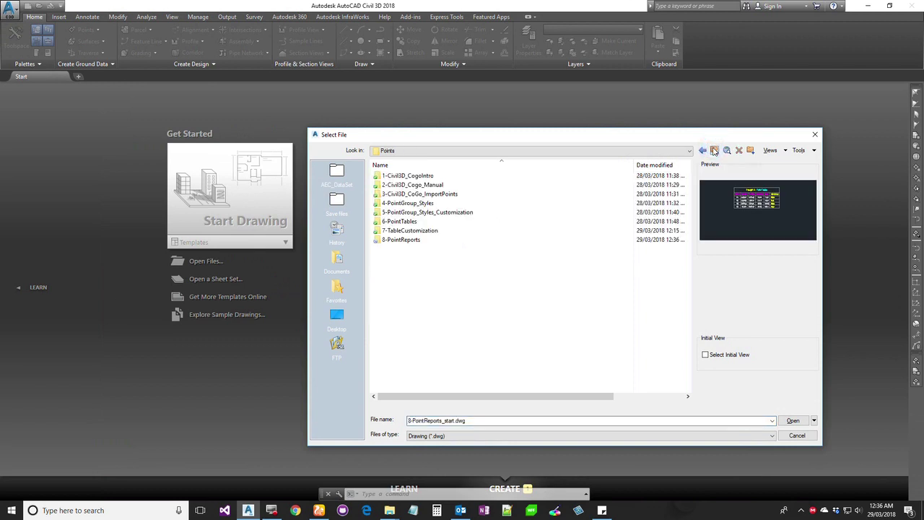
{"action": "left_click", "coordinate": [714, 150]}
{"action": "double_click", "coordinate": [418, 193]}
{"action": "double_click", "coordinate": [415, 177]}
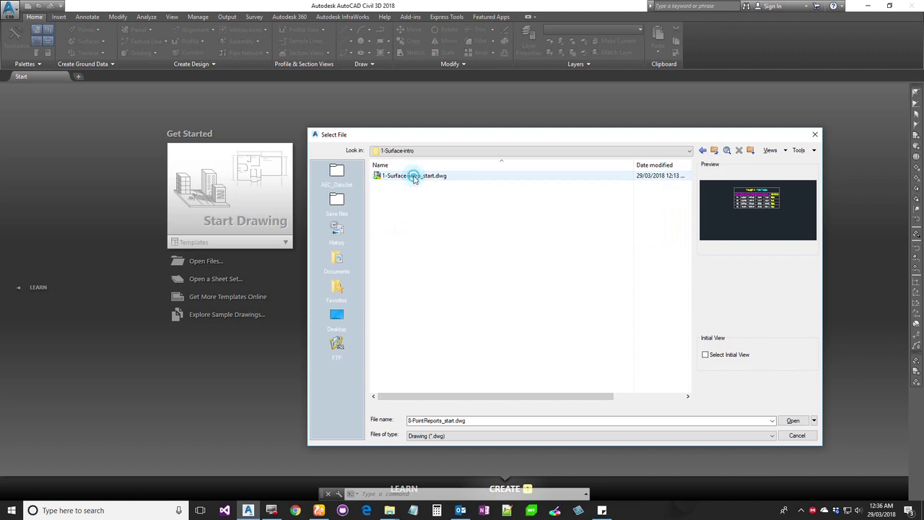
{"action": "left_click", "coordinate": [426, 176]}
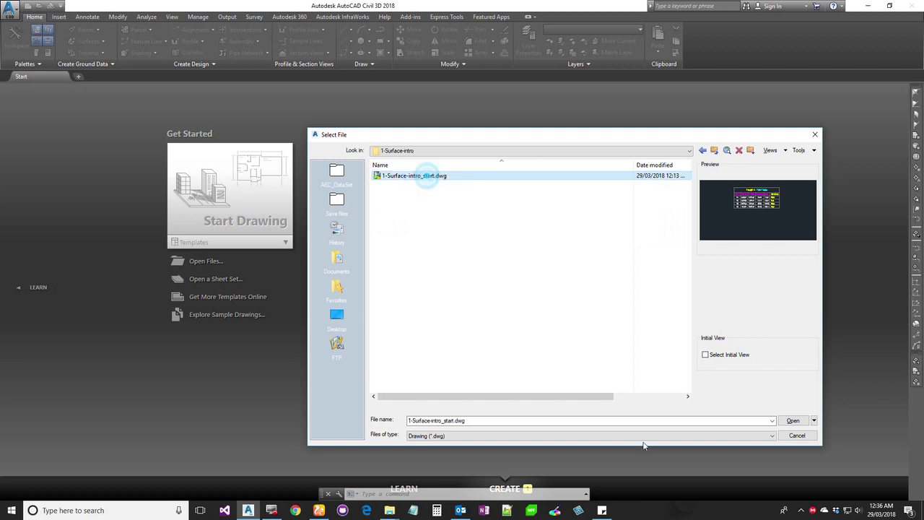
{"action": "left_click", "coordinate": [792, 421]}
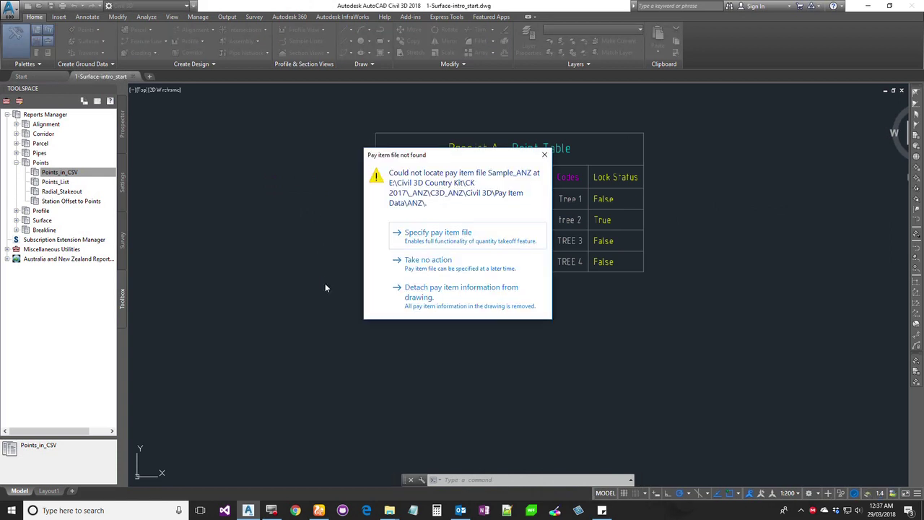
{"action": "left_click", "coordinate": [429, 260]}
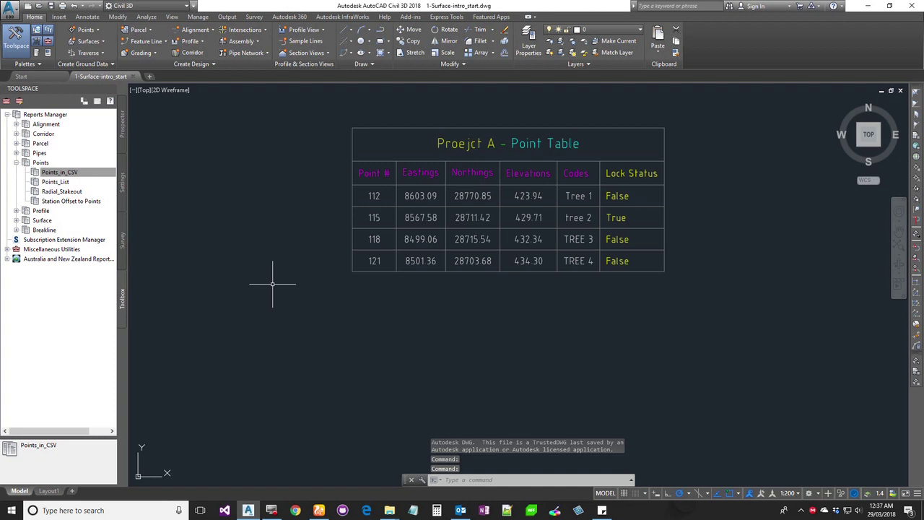
Look over the survey points scattered around the drawing, away from the point table.
{"action": "scroll", "coordinate": [317, 267], "scroll_direction": "down", "scroll_amount": 8}
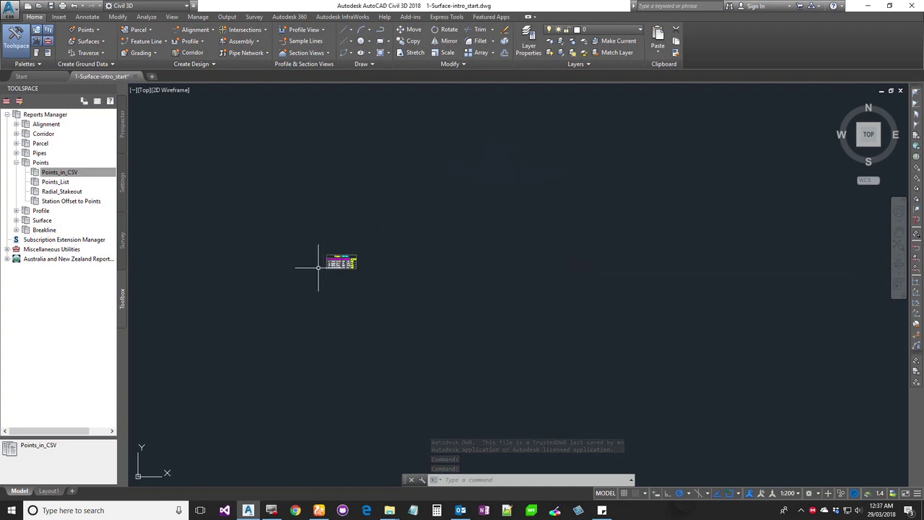
{"action": "middle_click", "coordinate": [317, 267]}
{"action": "middle_click", "coordinate": [318, 267]}
{"action": "scroll", "coordinate": [330, 279], "scroll_direction": "down", "scroll_amount": 4}
{"action": "scroll", "coordinate": [352, 215], "scroll_direction": "up", "scroll_amount": 5}
{"action": "scroll", "coordinate": [350, 215], "scroll_direction": "up", "scroll_amount": 6}
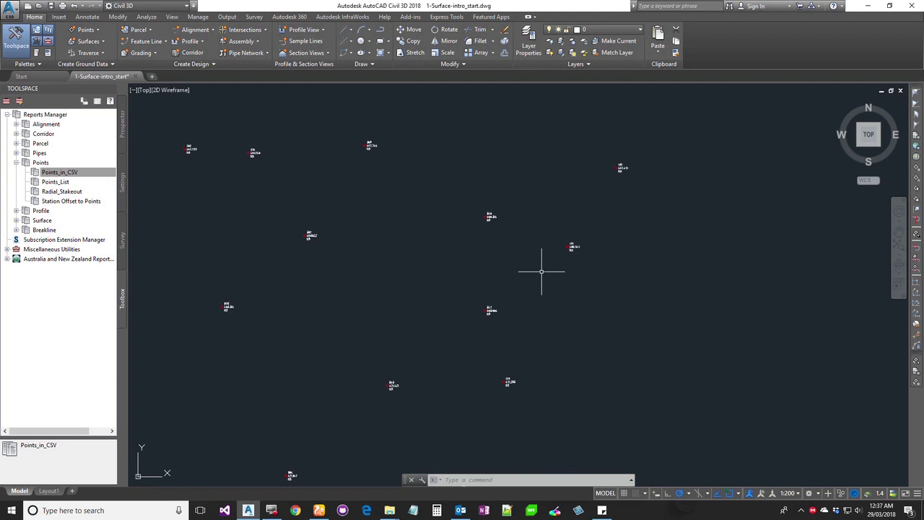
Create a subfolder named test inside the Corridor folder of the drawing's Surfaces collection and show it in the tree.
{"action": "left_click", "coordinate": [122, 124]}
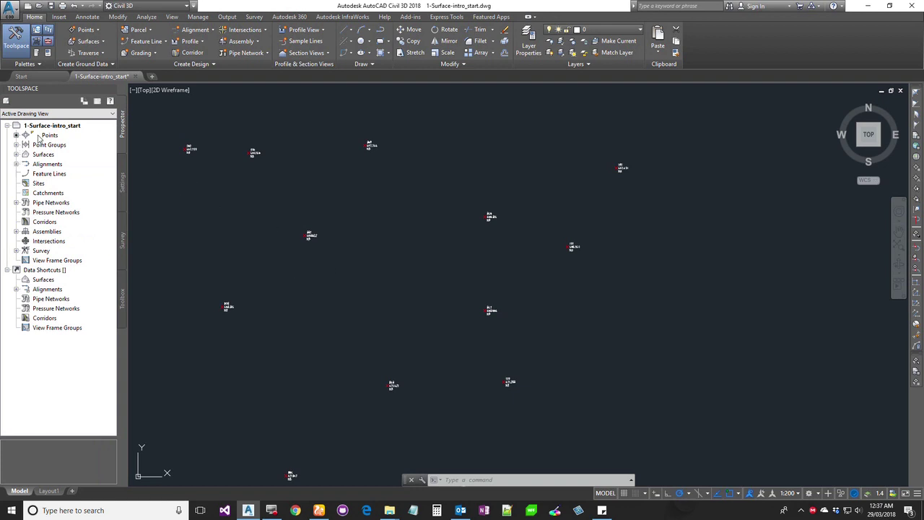
{"action": "left_click", "coordinate": [16, 154]}
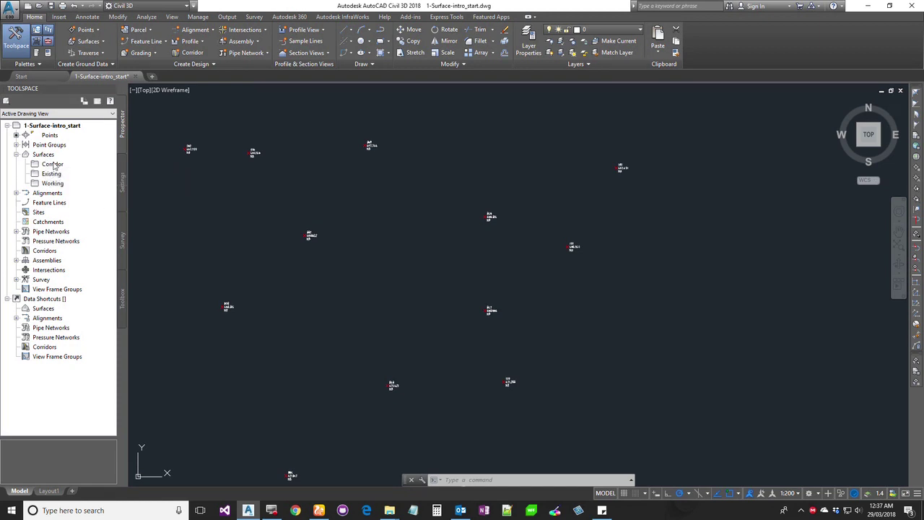
{"action": "right_click", "coordinate": [54, 165]}
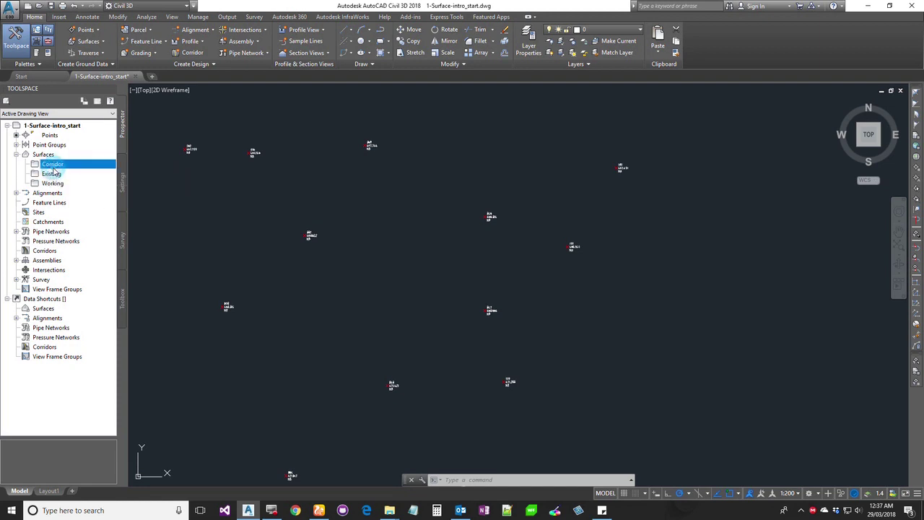
{"action": "left_click", "coordinate": [81, 174]}
{"action": "type", "text": "test"}
{"action": "left_click", "coordinate": [461, 271]}
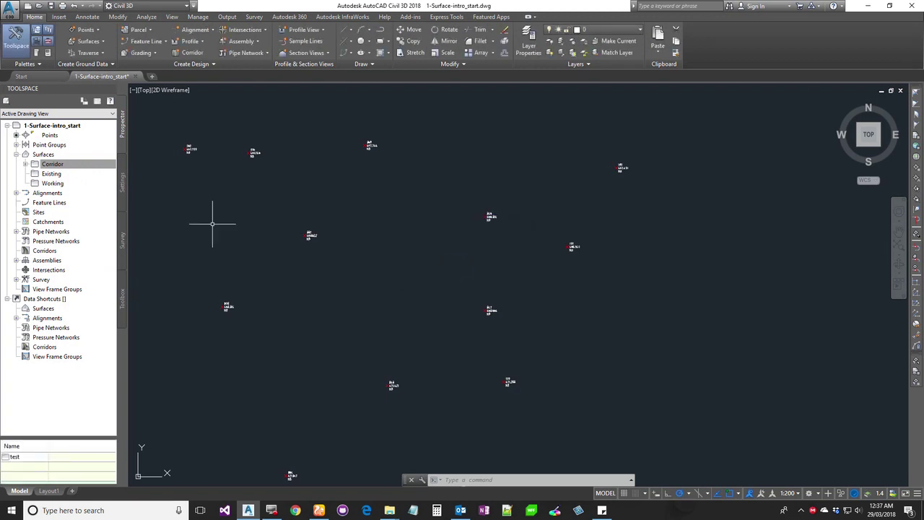
{"action": "left_click", "coordinate": [26, 164]}
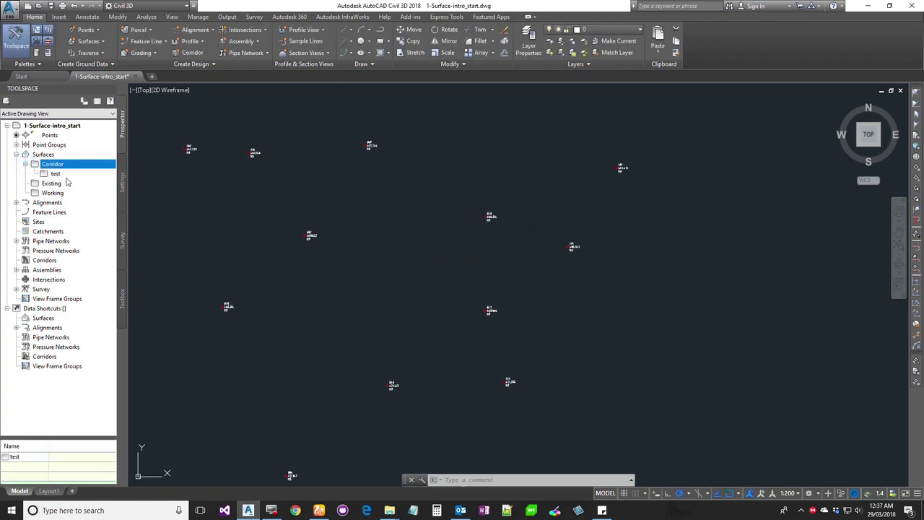
{"action": "left_click_drag", "start_coordinate": [68, 183], "coordinate": [68, 183]}
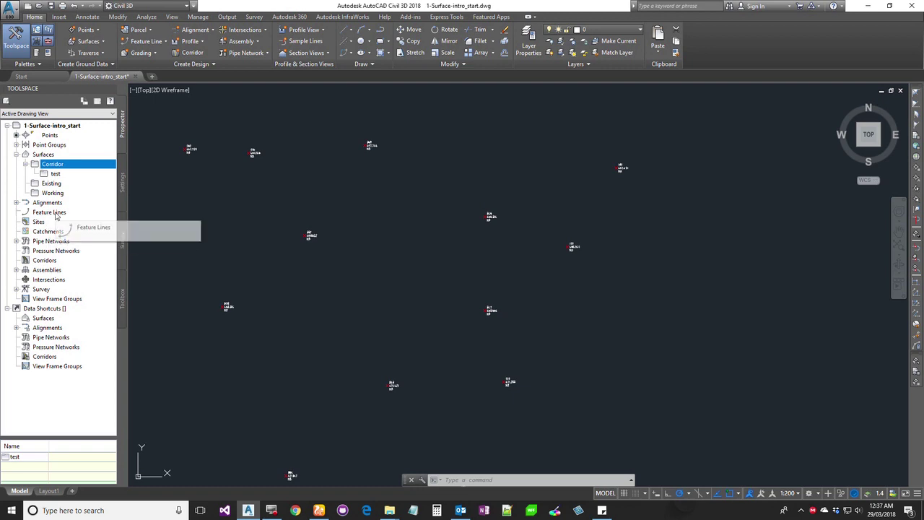
{"action": "left_click", "coordinate": [56, 174]}
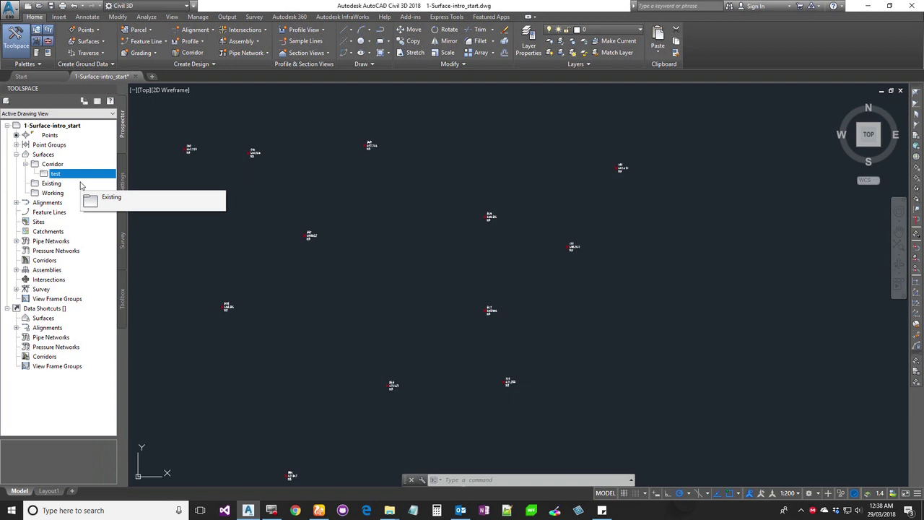
{"action": "left_click", "coordinate": [26, 168]}
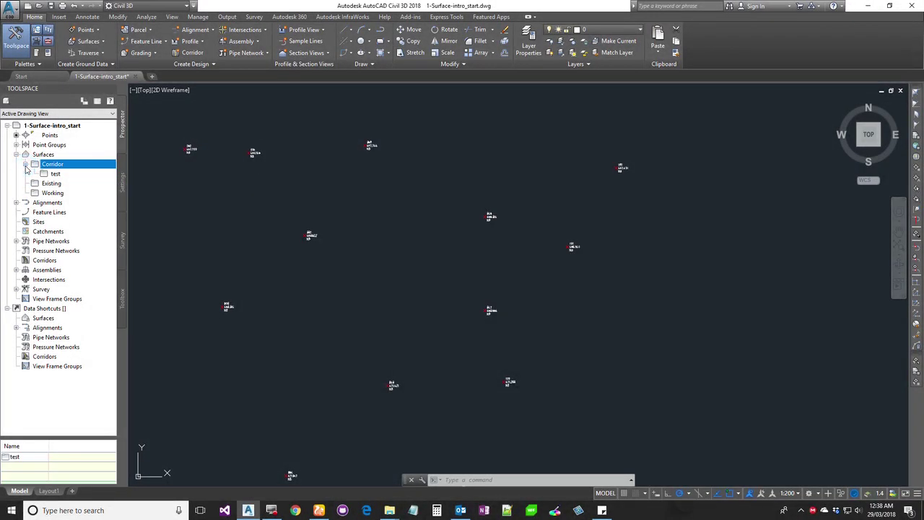
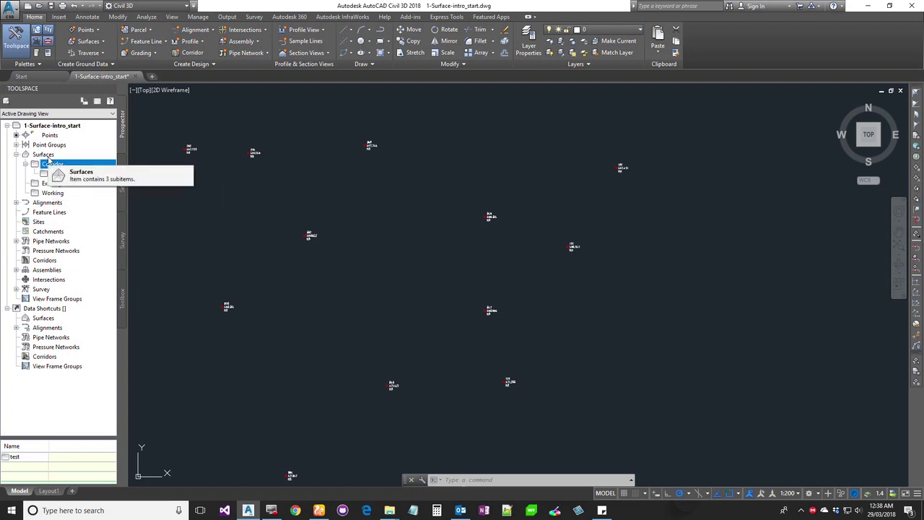
Start creating a surface in the Surfaces collection, name it NSurface and keep its type as TIN surface.
{"action": "left_click", "coordinate": [44, 154]}
{"action": "right_click", "coordinate": [63, 154]}
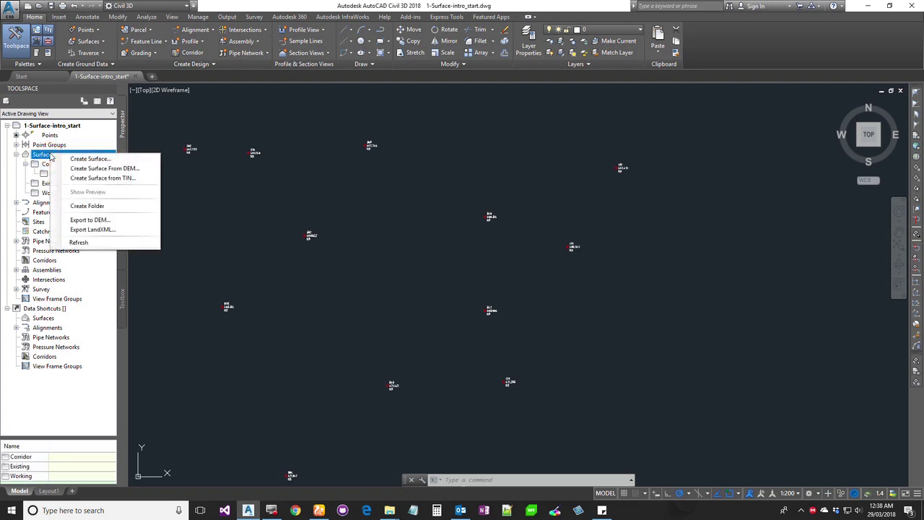
{"action": "left_click", "coordinate": [74, 159]}
{"action": "left_click", "coordinate": [499, 221]}
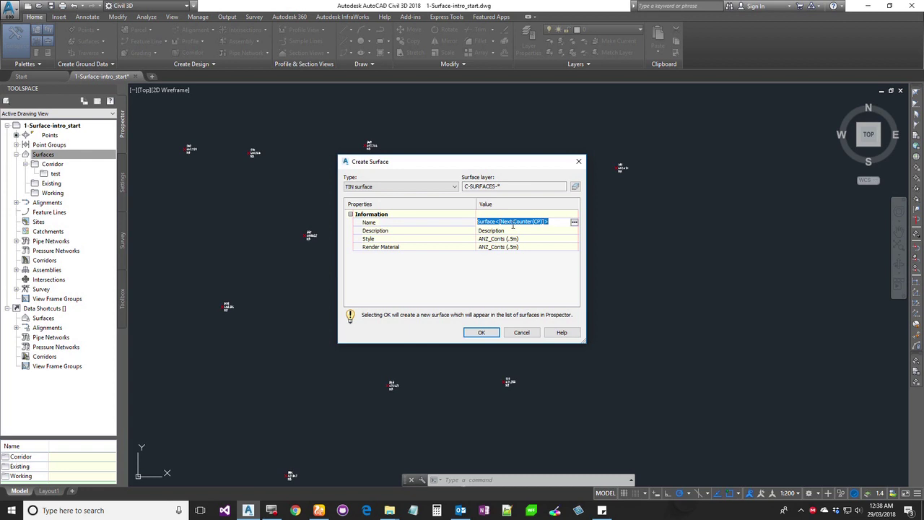
{"action": "type", "text": "NSurf"}
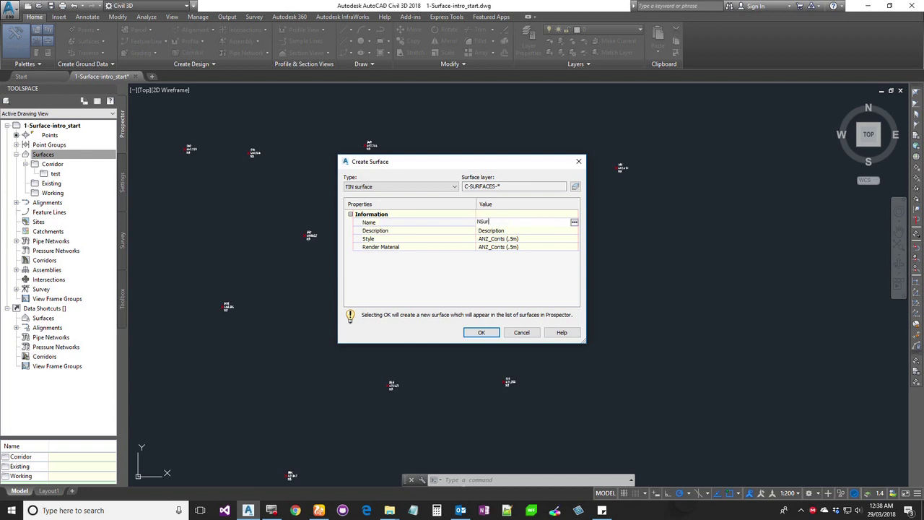
{"action": "type", "text": "ace"}
{"action": "left_click", "coordinate": [382, 186]}
{"action": "left_click", "coordinate": [379, 191]}
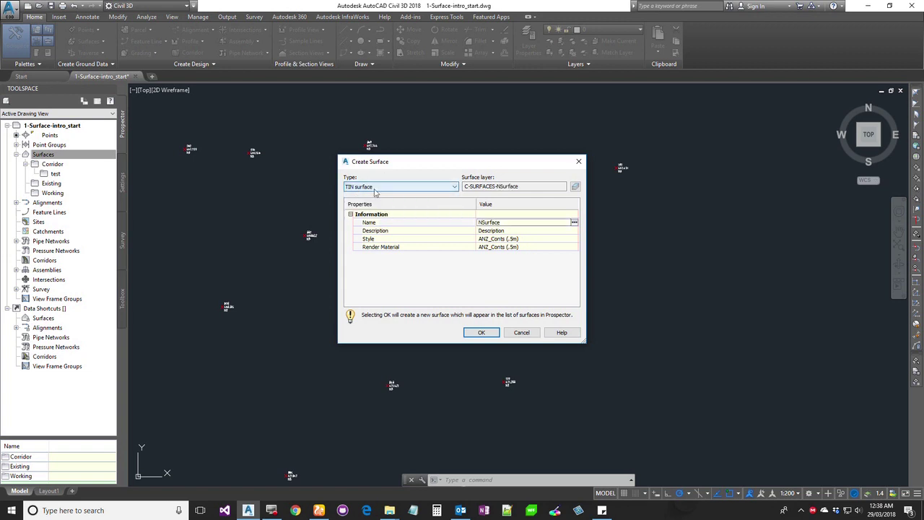
{"action": "key", "text": "Tab"}
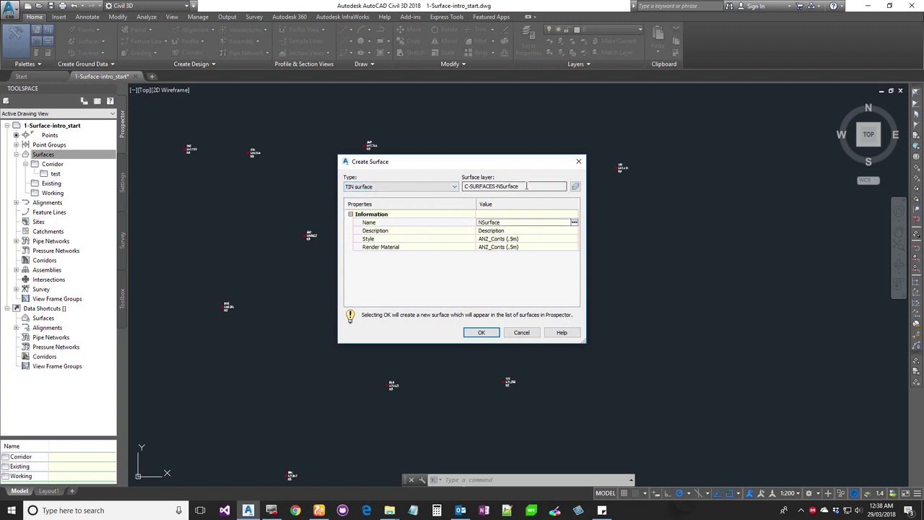
{"action": "left_click", "coordinate": [517, 223]}
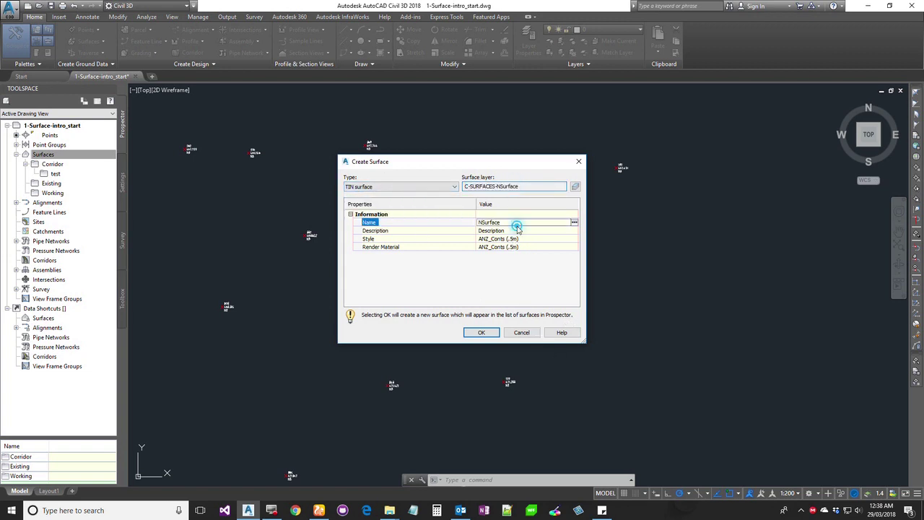
Set the new surface's description to "Survey done by RG - 20180404".
{"action": "left_click", "coordinate": [527, 230]}
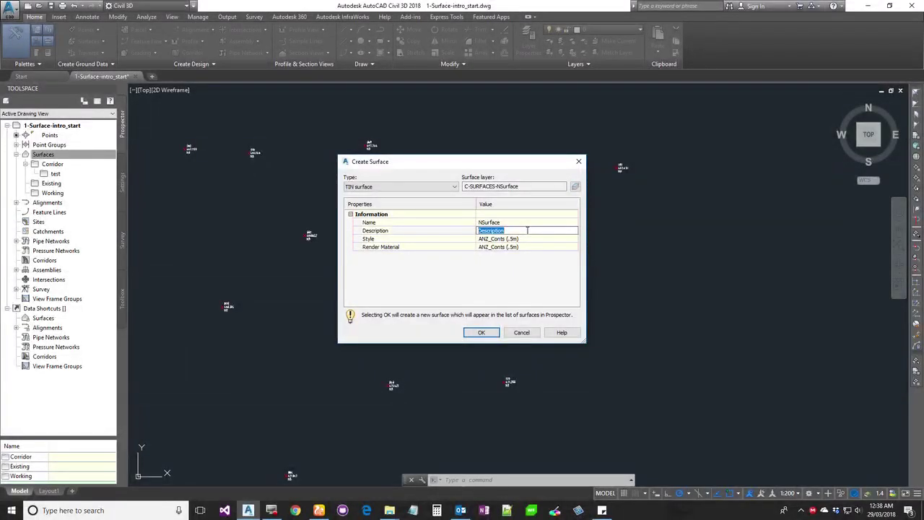
{"action": "type", "text": "Survey done by RG - 20180404"}
{"action": "left_click", "coordinate": [561, 244]}
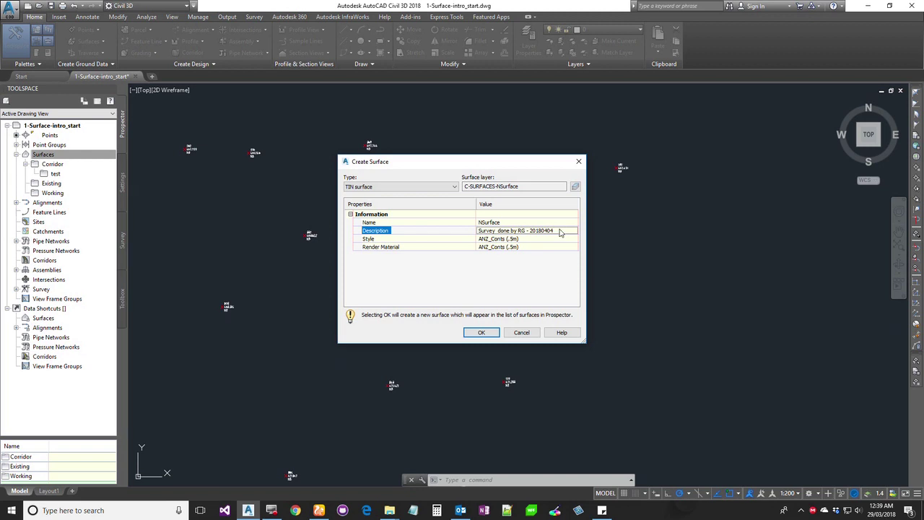
Assign the ANZ_Conts (2m) surface style to the new surface.
{"action": "left_click", "coordinate": [546, 239]}
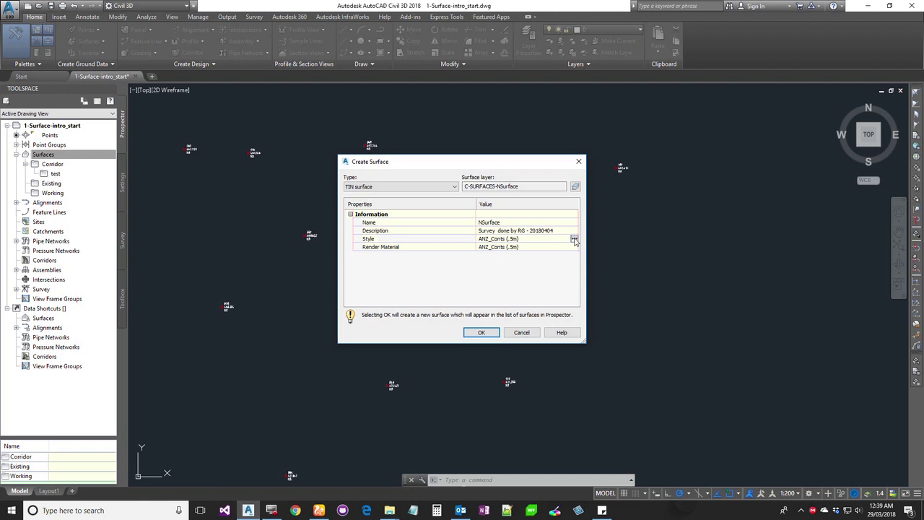
{"action": "left_click", "coordinate": [574, 240]}
{"action": "left_click", "coordinate": [459, 249]}
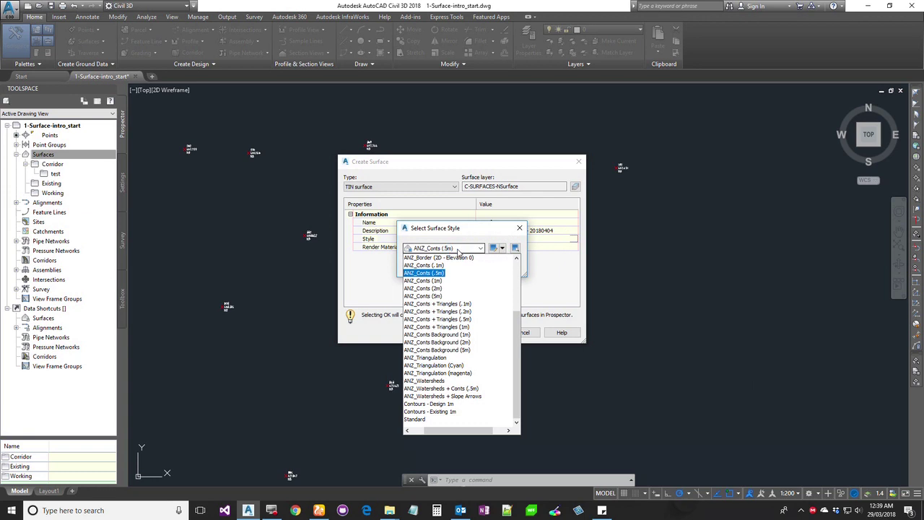
{"action": "left_click", "coordinate": [430, 288]}
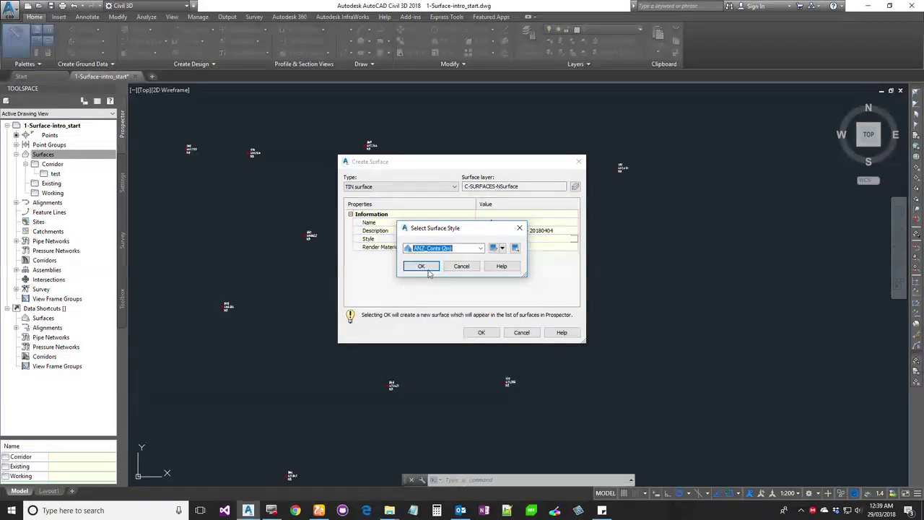
{"action": "left_click", "coordinate": [424, 267]}
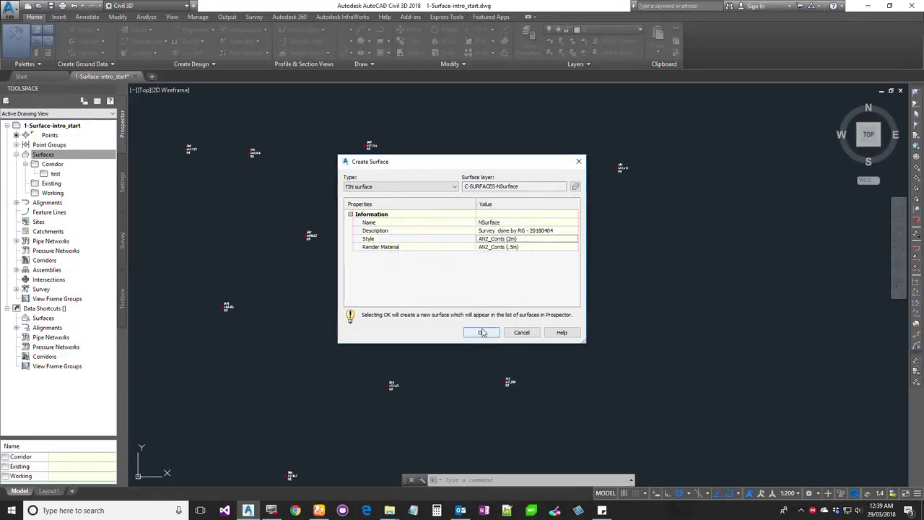
Look through the render materials available for the new surface and leave the selection without choosing one.
{"action": "left_click", "coordinate": [528, 246]}
{"action": "left_click", "coordinate": [560, 248]}
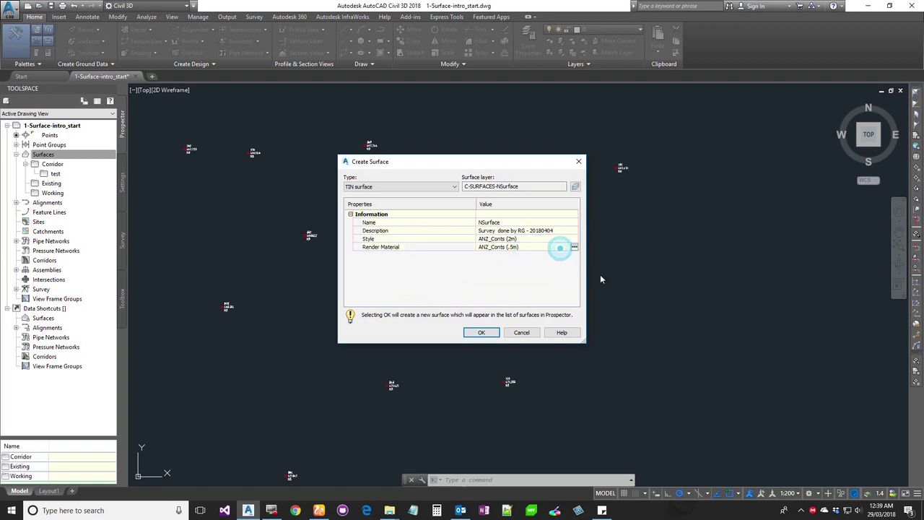
{"action": "left_click", "coordinate": [575, 247]}
{"action": "left_click", "coordinate": [441, 248]}
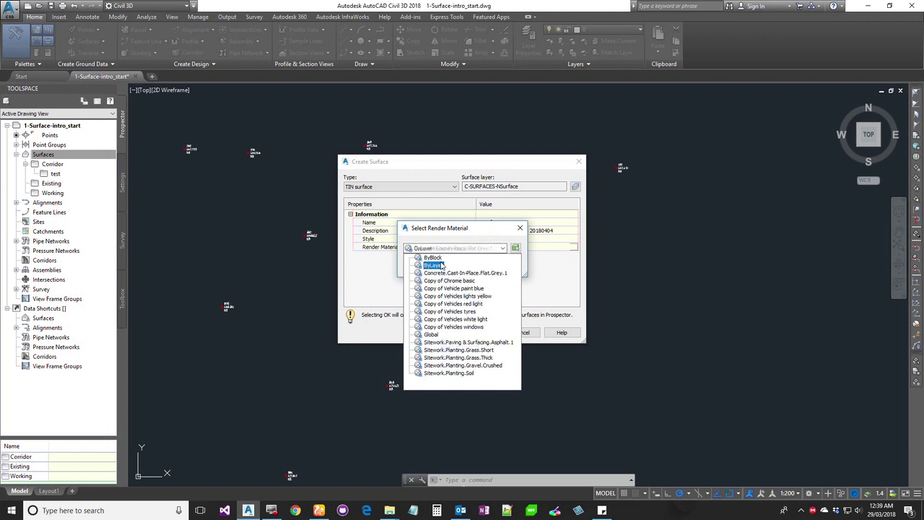
{"action": "left_click", "coordinate": [456, 233]}
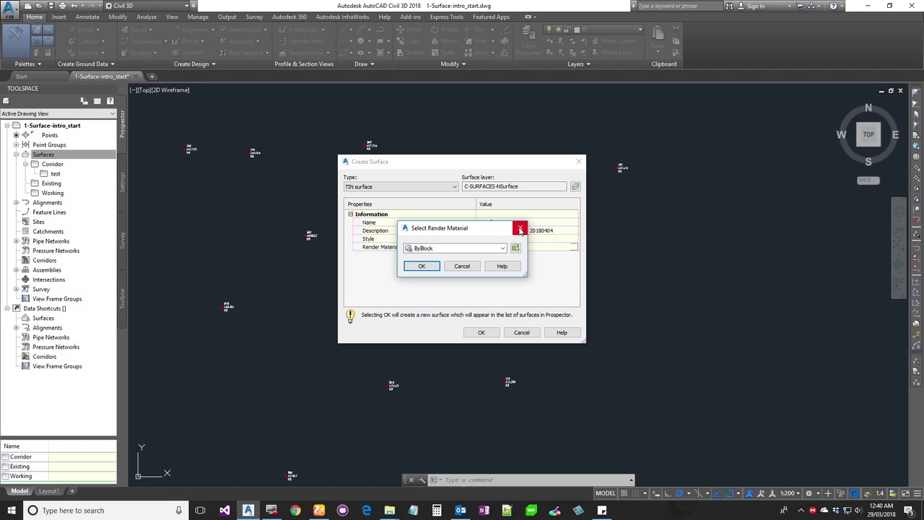
{"action": "left_click", "coordinate": [437, 249]}
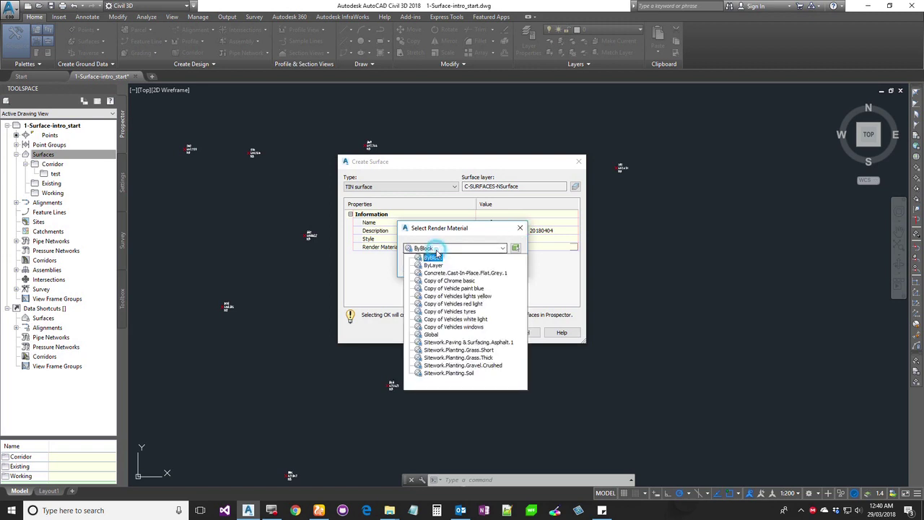
{"action": "left_click", "coordinate": [520, 227]}
{"action": "left_click", "coordinate": [520, 228]}
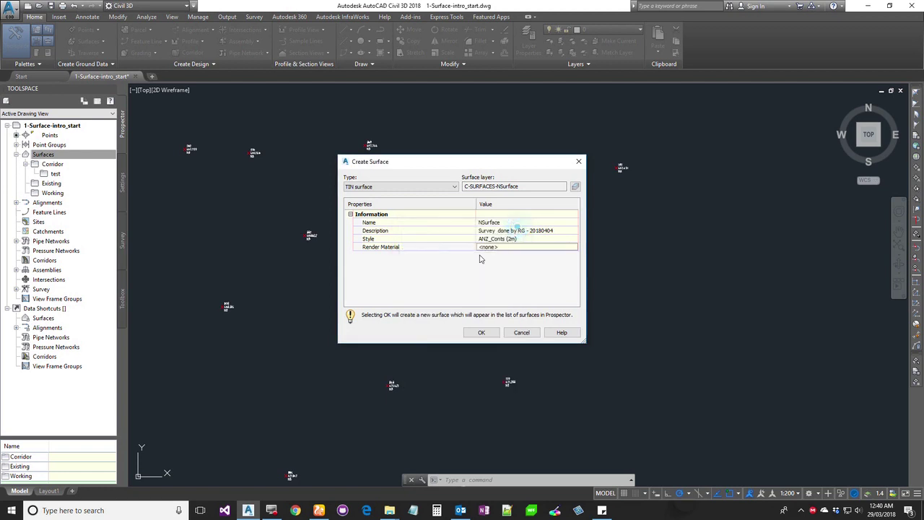
Create the NSurface TIN surface with the entered name, description and contour style.
{"action": "left_click", "coordinate": [486, 334]}
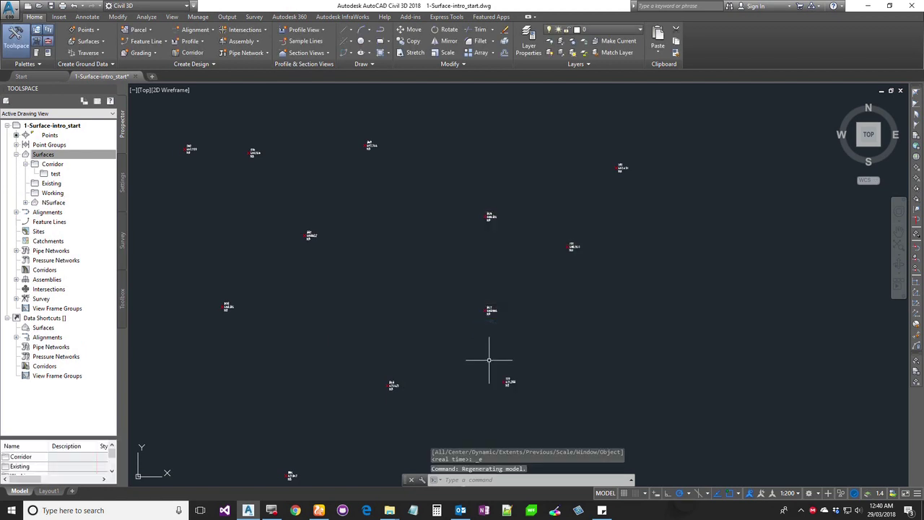
{"action": "middle_click", "coordinate": [489, 354]}
{"action": "middle_click", "coordinate": [489, 354]}
{"action": "middle_click_drag", "start_coordinate": [395, 334], "coordinate": [438, 418]}
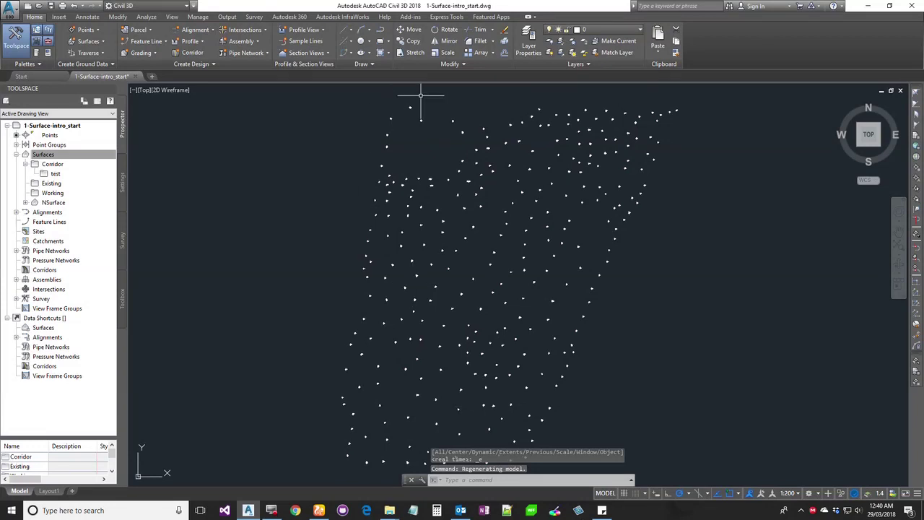
Expand NSurface and its Definition in the tree to examine the data types that can build it, including Point Files.
{"action": "left_click", "coordinate": [25, 202]}
{"action": "left_click", "coordinate": [34, 231]}
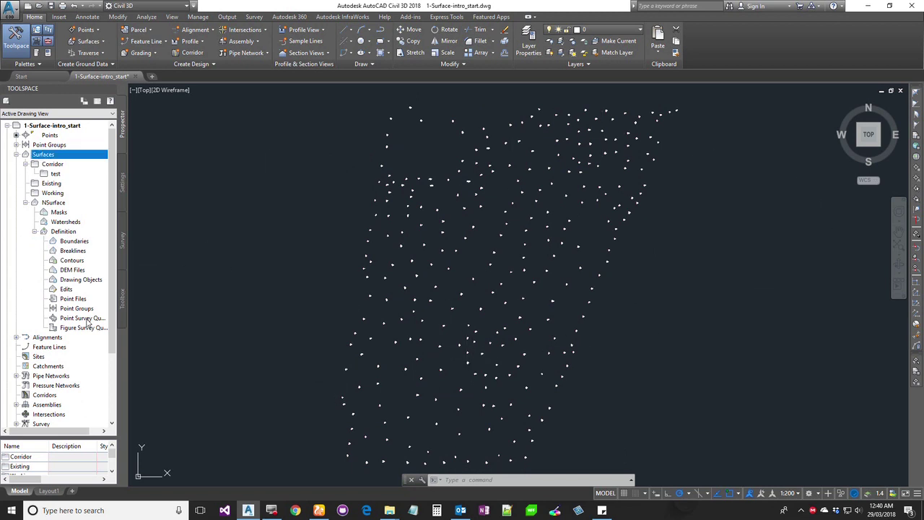
{"action": "left_click", "coordinate": [35, 231]}
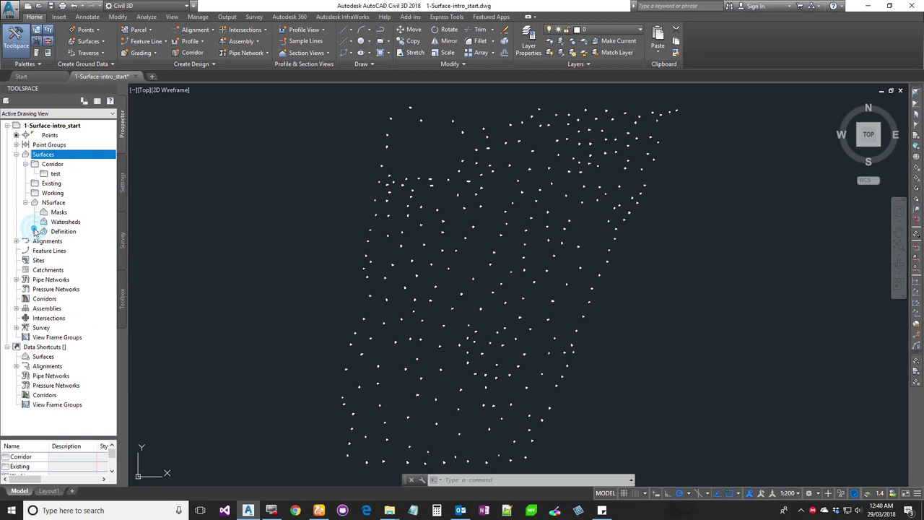
{"action": "double_click", "coordinate": [61, 231]}
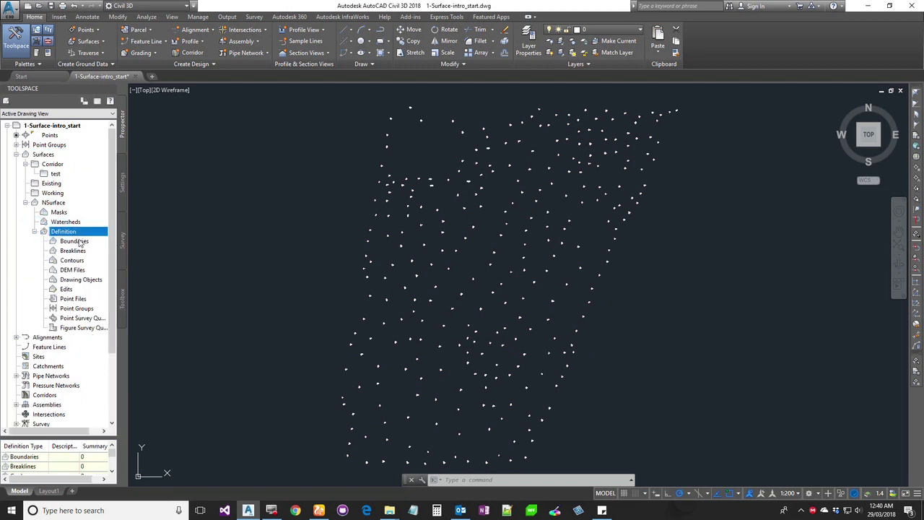
{"action": "left_click", "coordinate": [73, 299]}
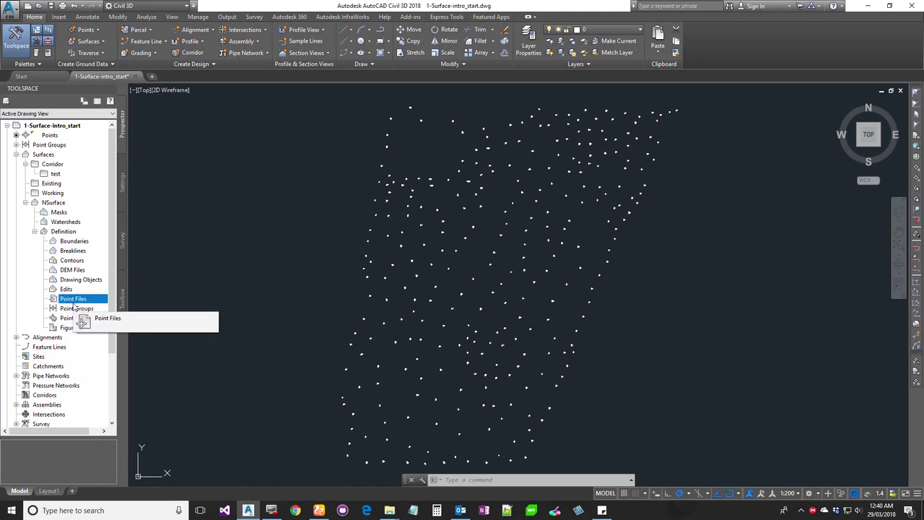
Bring up the point creation tools for the drawing's Points to look at the import points command, and close them.
{"action": "right_click", "coordinate": [56, 136]}
{"action": "left_click", "coordinate": [86, 138]}
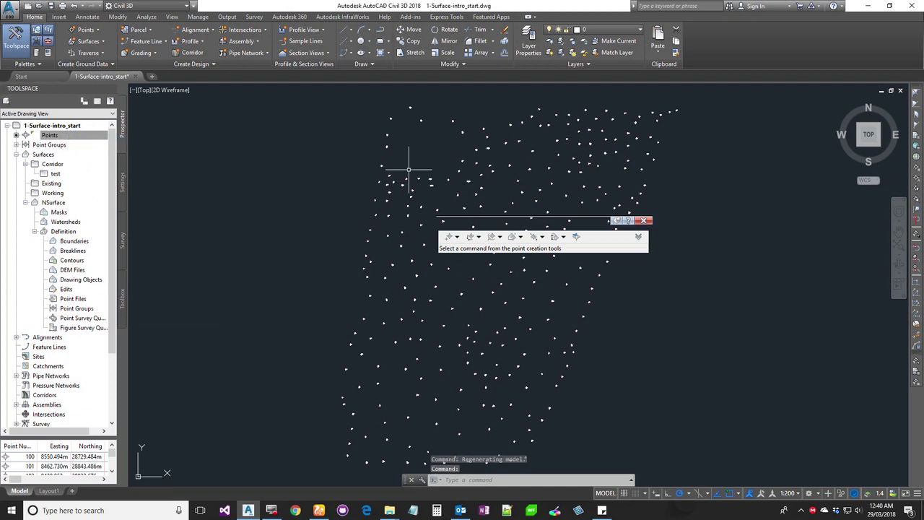
{"action": "left_click_drag", "start_coordinate": [587, 218], "coordinate": [535, 202]}
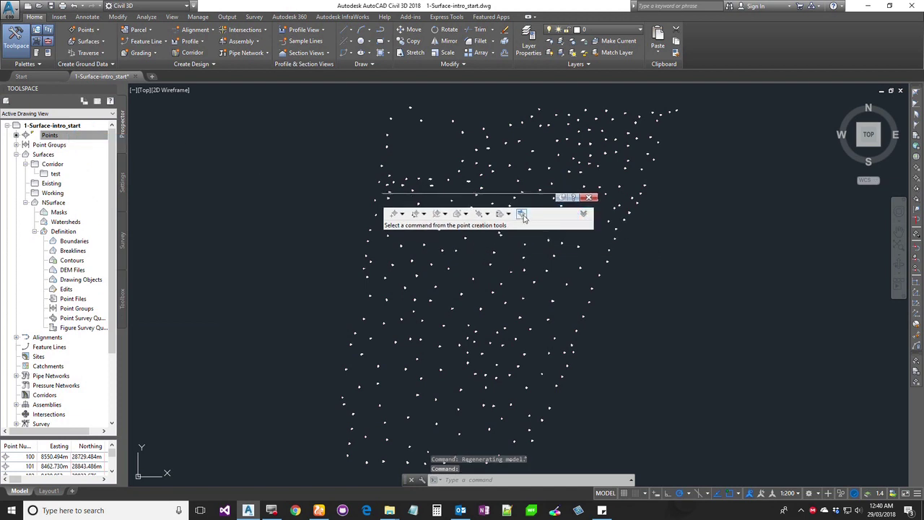
{"action": "left_click", "coordinate": [588, 197]}
Check the options for Point Files in NSurface's definition and leave them without adding a file.
{"action": "right_click", "coordinate": [73, 298]}
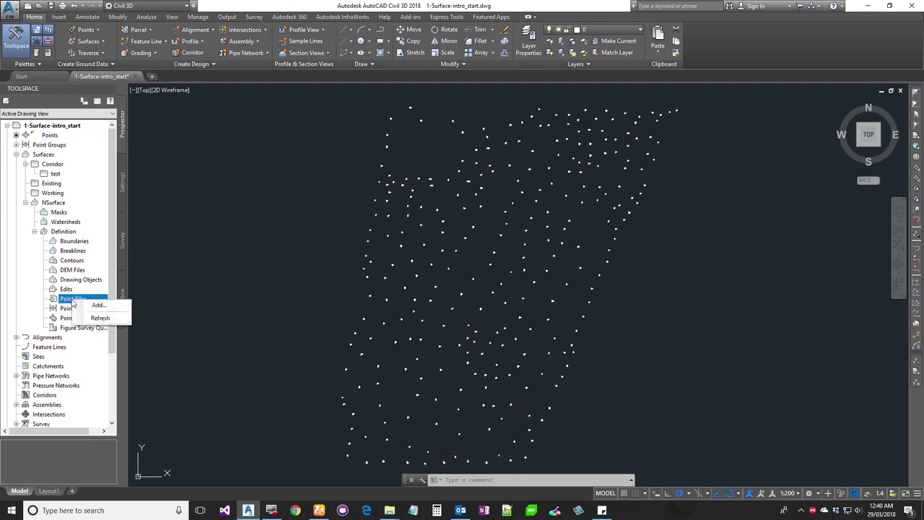
{"action": "left_click", "coordinate": [346, 164]}
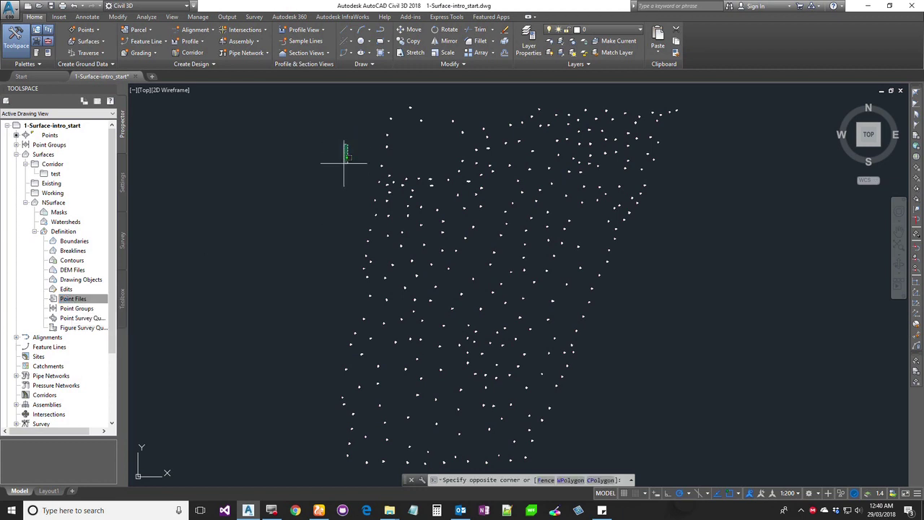
{"action": "left_click", "coordinate": [343, 163]}
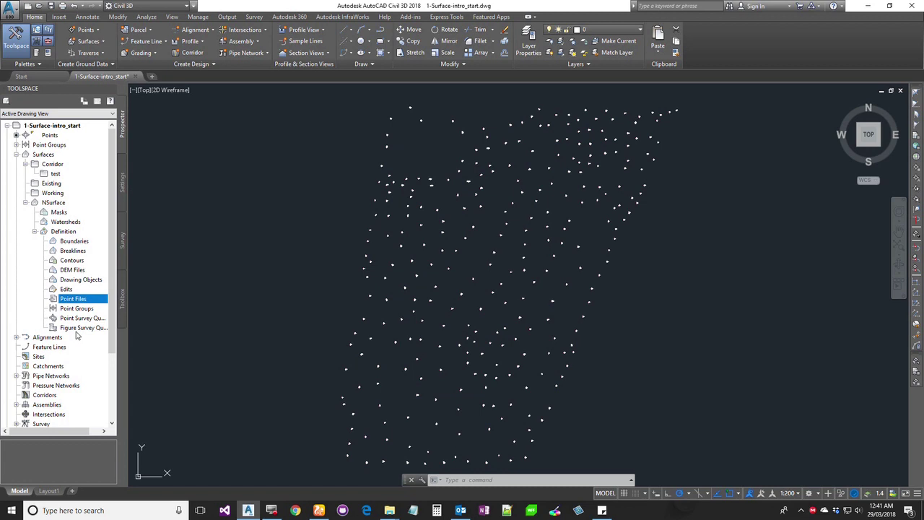
Add the Natural Surface point group to NSurface's definition so its contours are built from those points.
{"action": "left_click", "coordinate": [82, 310]}
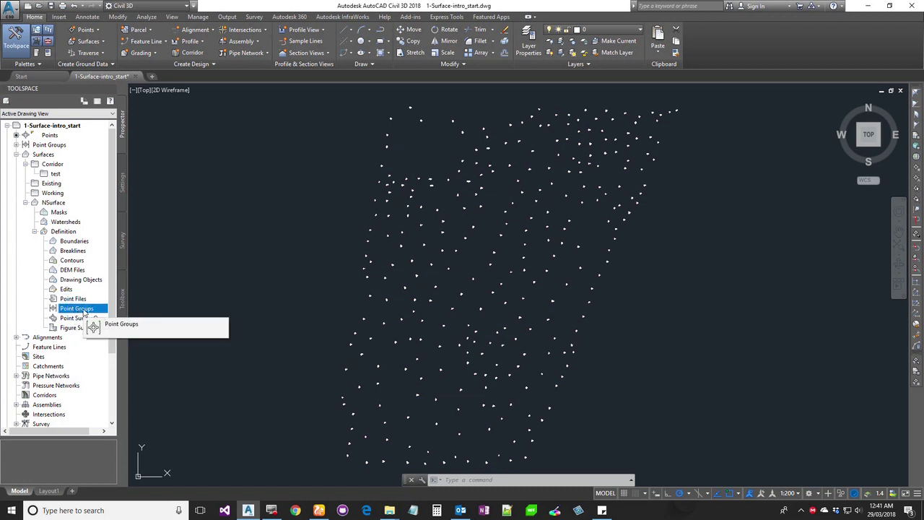
{"action": "right_click", "coordinate": [85, 312]}
{"action": "left_click", "coordinate": [108, 315]}
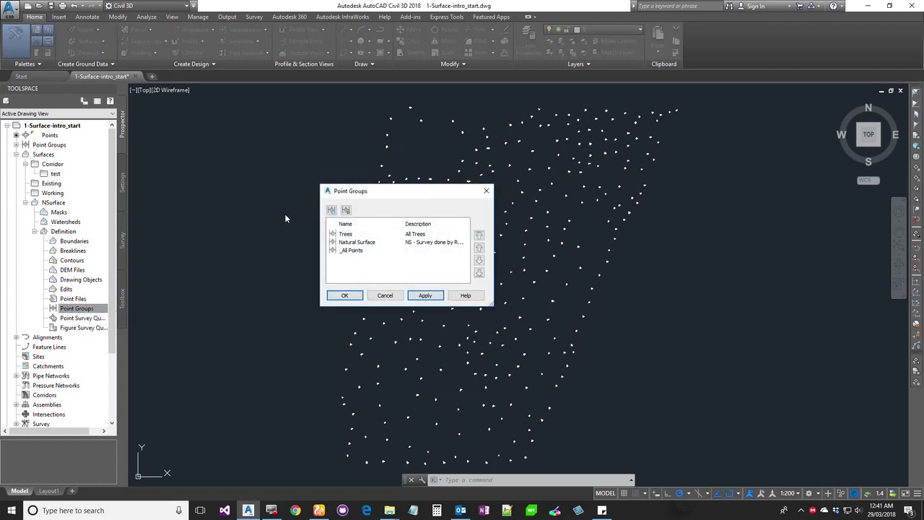
{"action": "left_click_drag", "start_coordinate": [381, 192], "coordinate": [371, 155]}
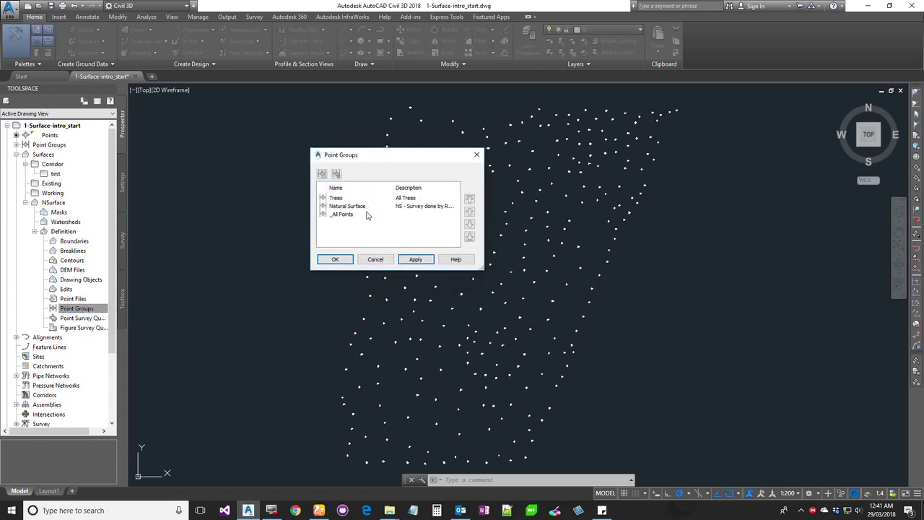
{"action": "left_click", "coordinate": [344, 206]}
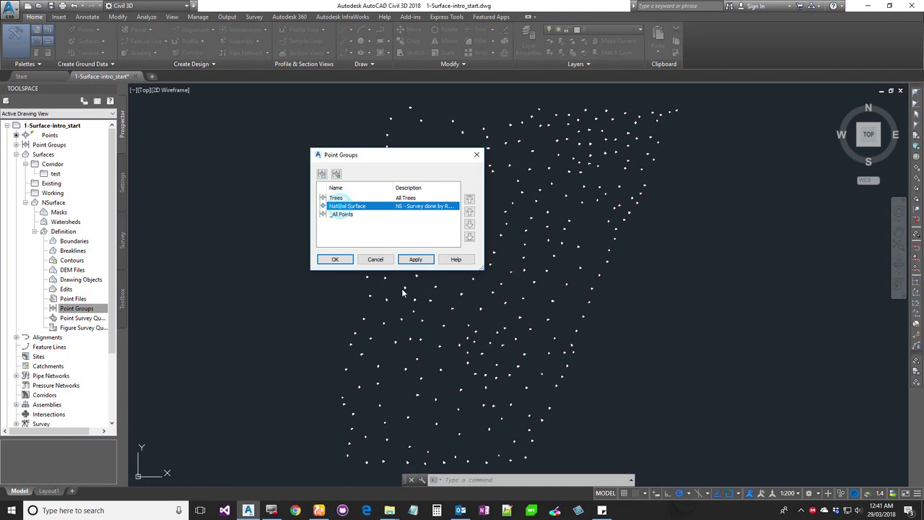
{"action": "left_click", "coordinate": [339, 216]}
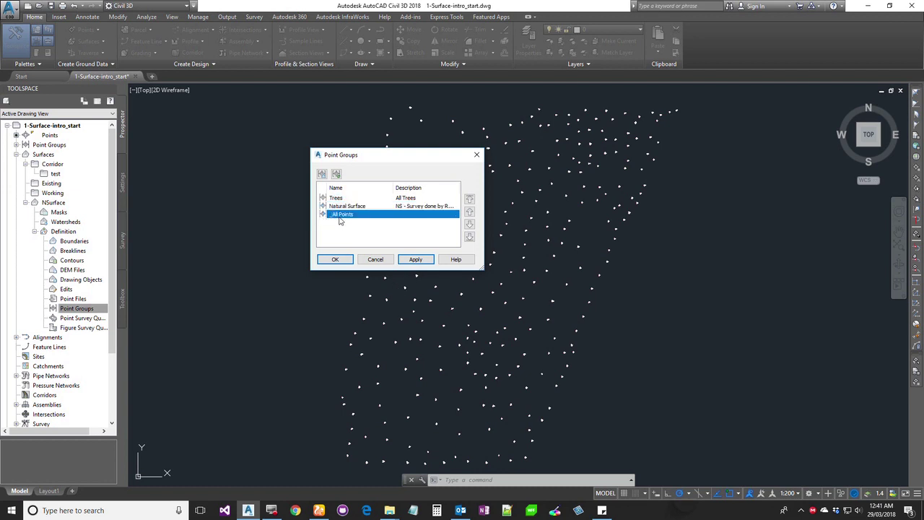
{"action": "key", "text": "Up"}
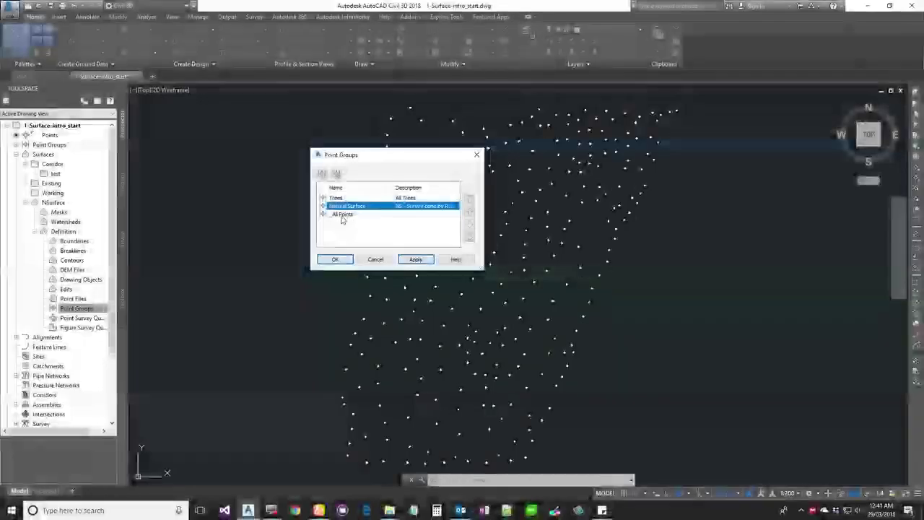
{"action": "left_click", "coordinate": [342, 217]}
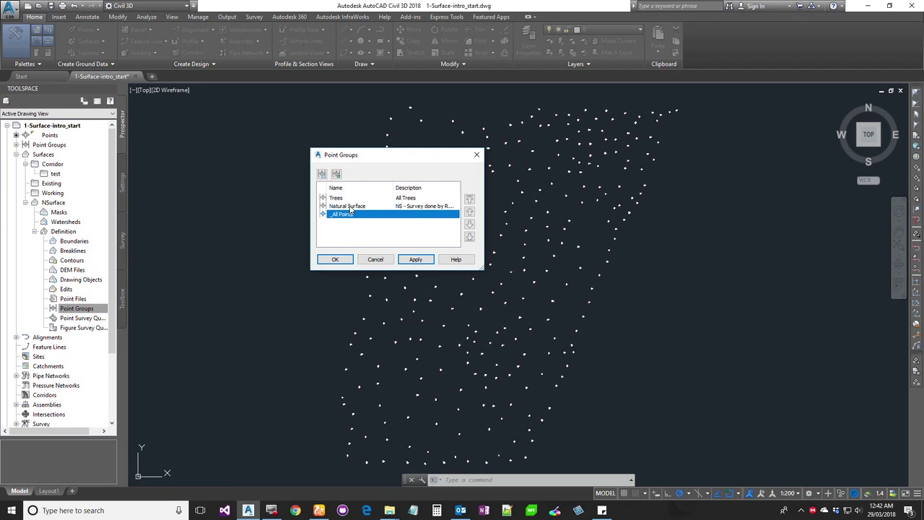
{"action": "left_click", "coordinate": [346, 206]}
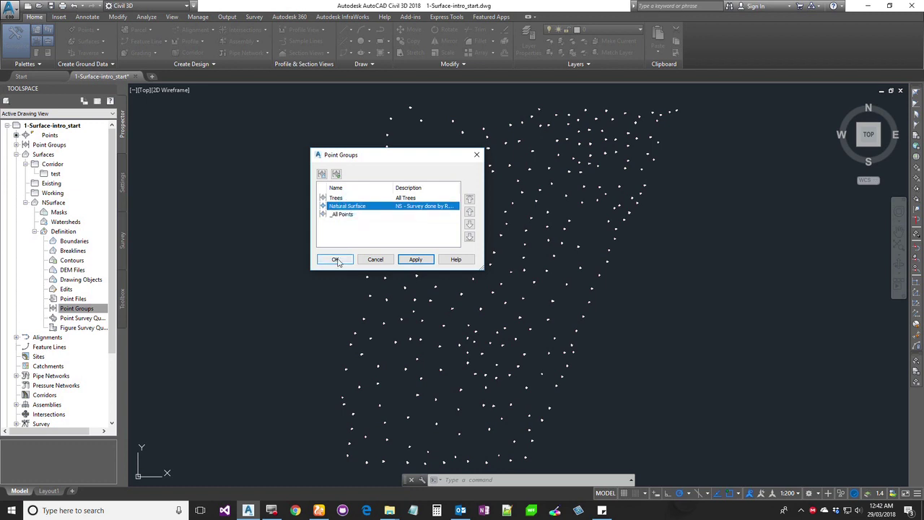
{"action": "left_click", "coordinate": [336, 260]}
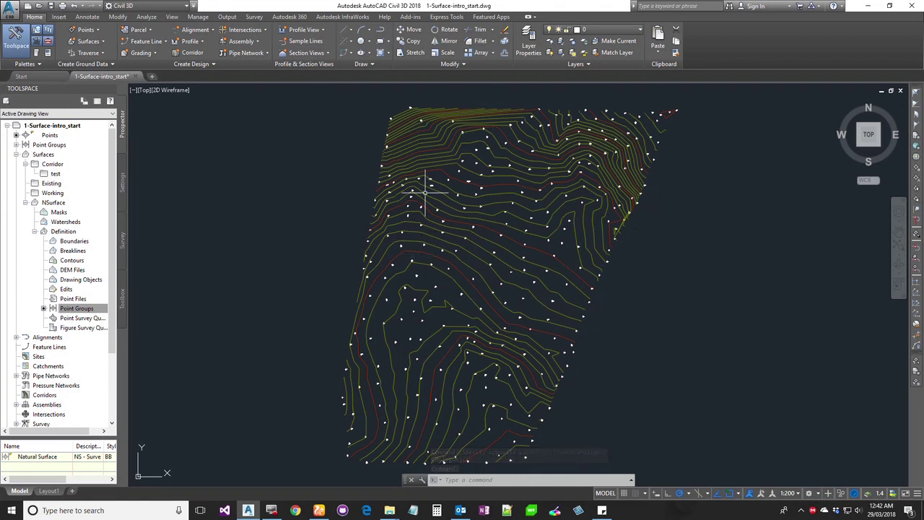
{"action": "mouse_move", "coordinate": [530, 254]}
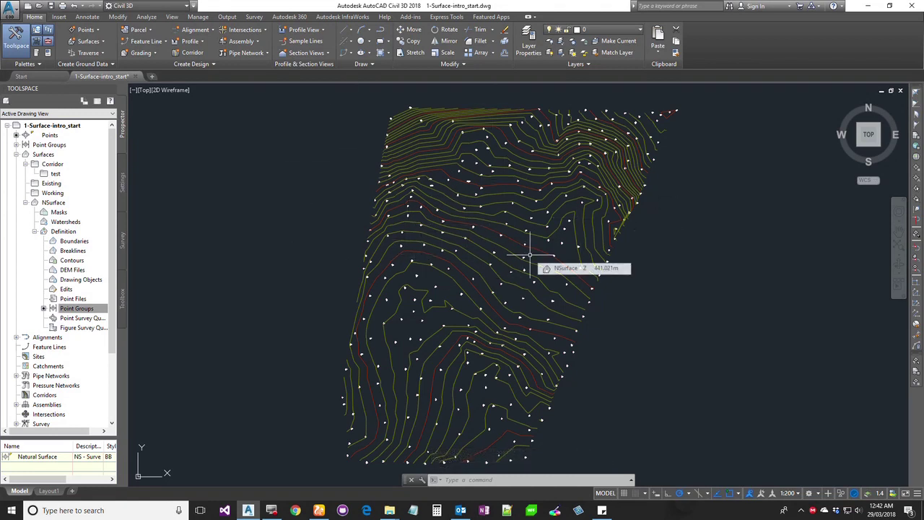